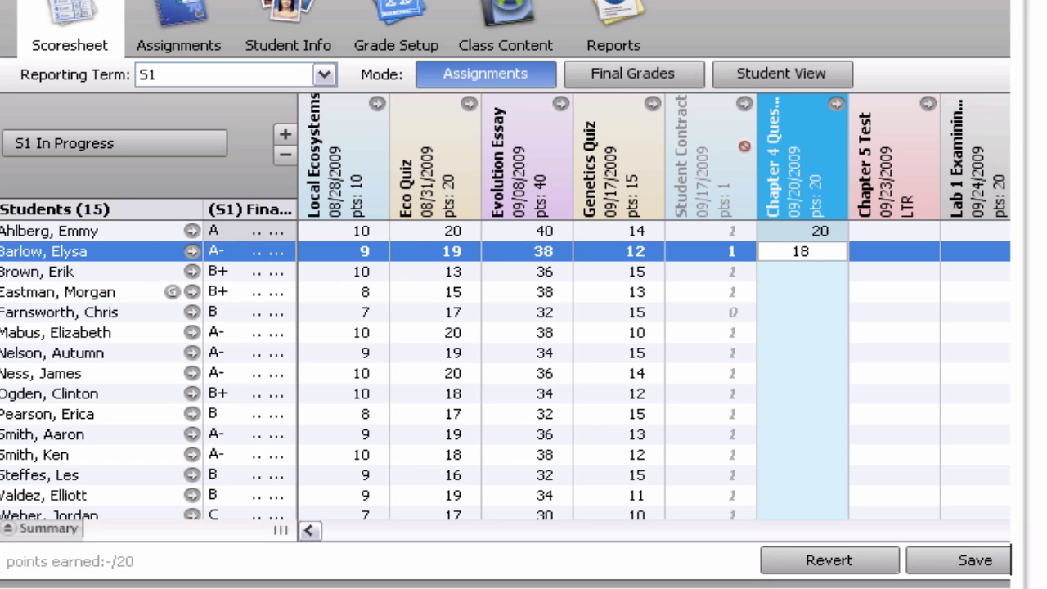
- Enter a grade of B for the second student's Chapter 5 Test
{"action": "key", "text": "Tab"}
{"action": "type", "text": "B"}
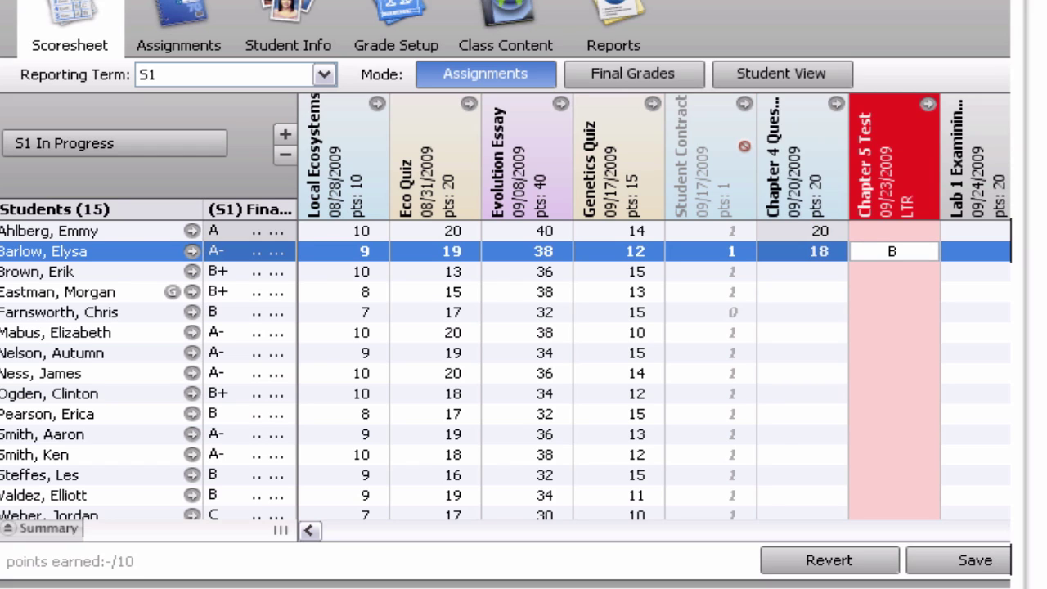
{"action": "key", "text": "Return"}
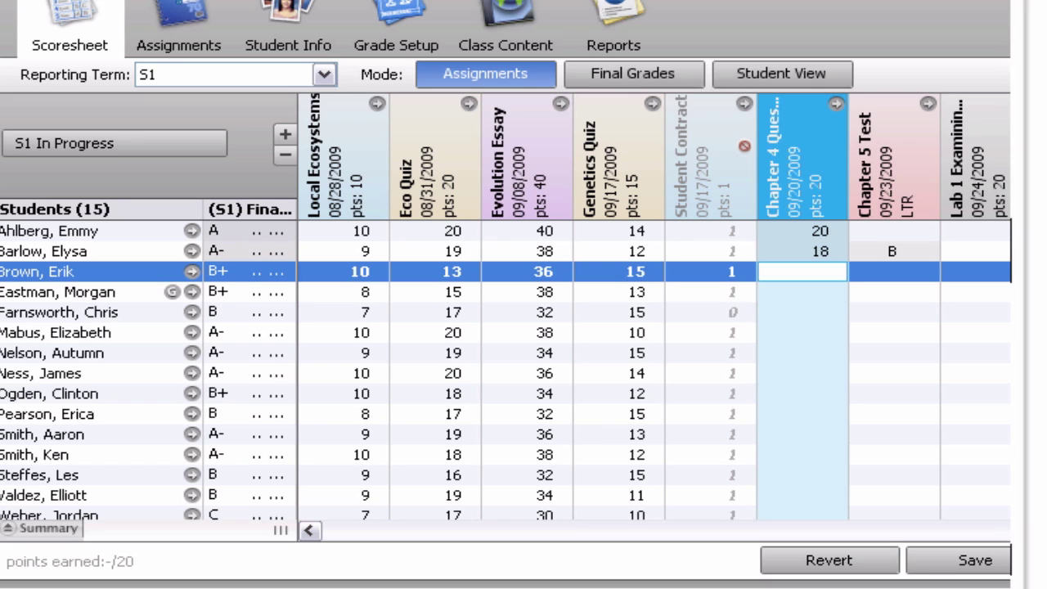
- Try to enter the letter grade A- as the third student's score for the Chapter 4 assignment
{"action": "type", "text": "A-"}
{"action": "key", "text": "Return"}
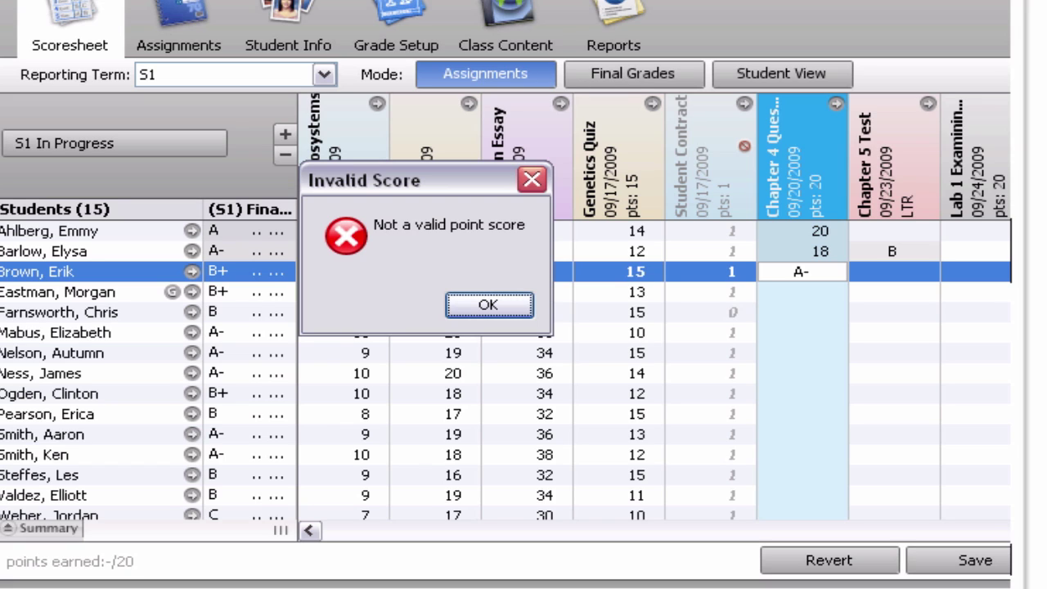
{"action": "left_click", "coordinate": [483, 306]}
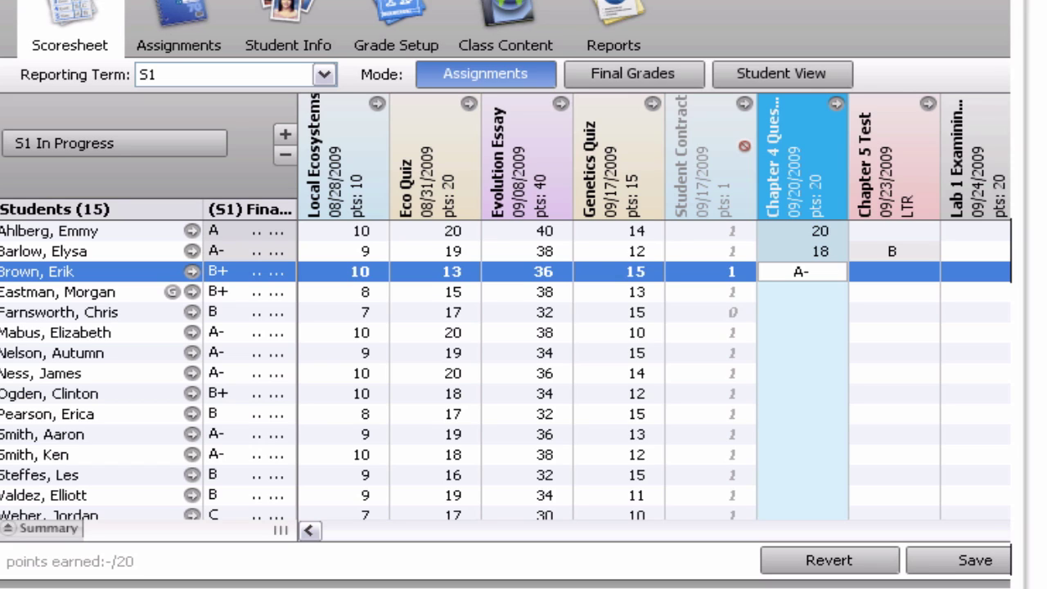
- Try to enter 25 points as the third student's score for the Chapter 4 assignment
{"action": "type", "text": "25"}
{"action": "left_click", "coordinate": [488, 309]}
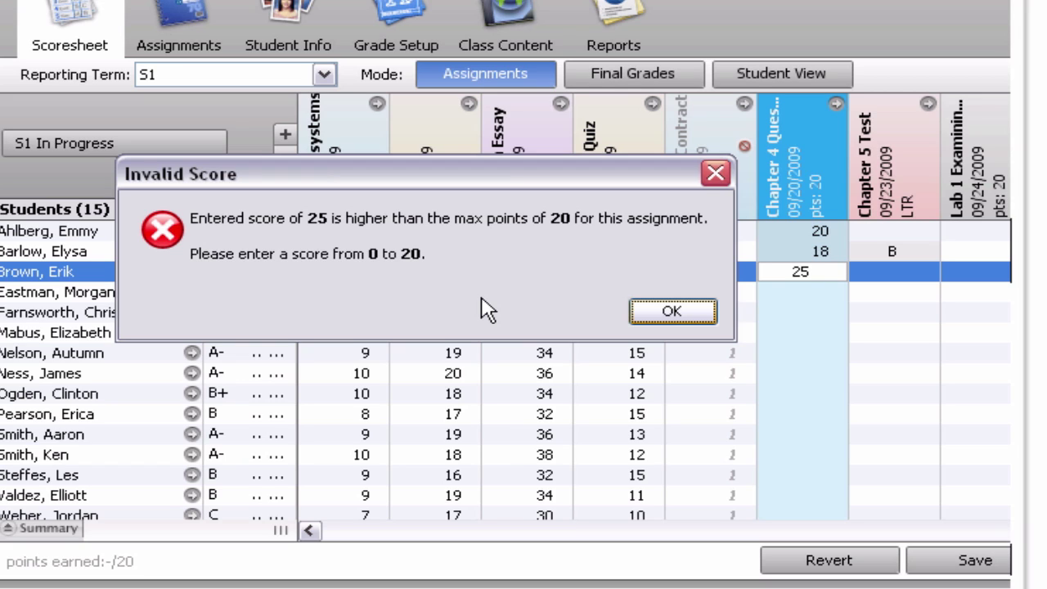
{"action": "left_click", "coordinate": [659, 317]}
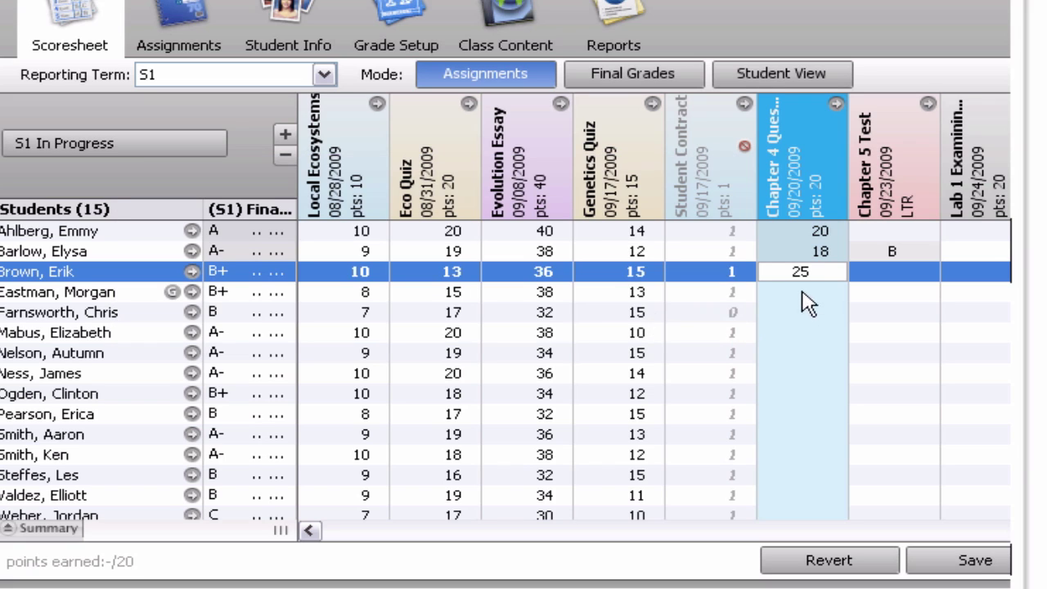
- Correct the third student's Chapter 4 assignment score to 20
{"action": "left_click", "coordinate": [822, 275]}
{"action": "key", "text": "BackSpace"}
{"action": "type", "text": "0"}
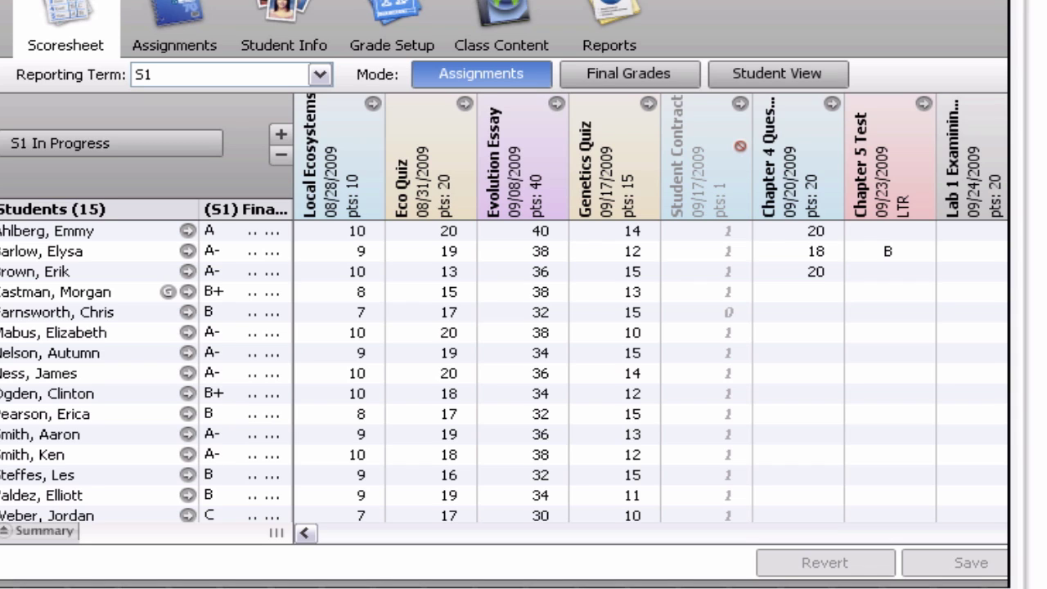
- Mark the fourth student's Chapter 4 assignment as Missing and the fifth student's as Collected
{"action": "right_click", "coordinate": [803, 296]}
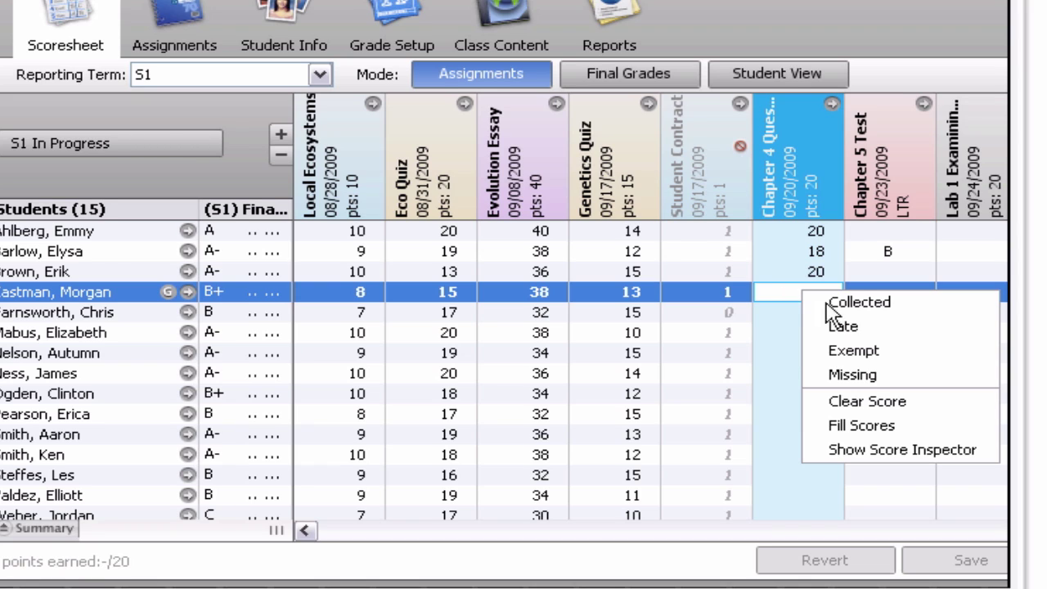
{"action": "left_click", "coordinate": [850, 375]}
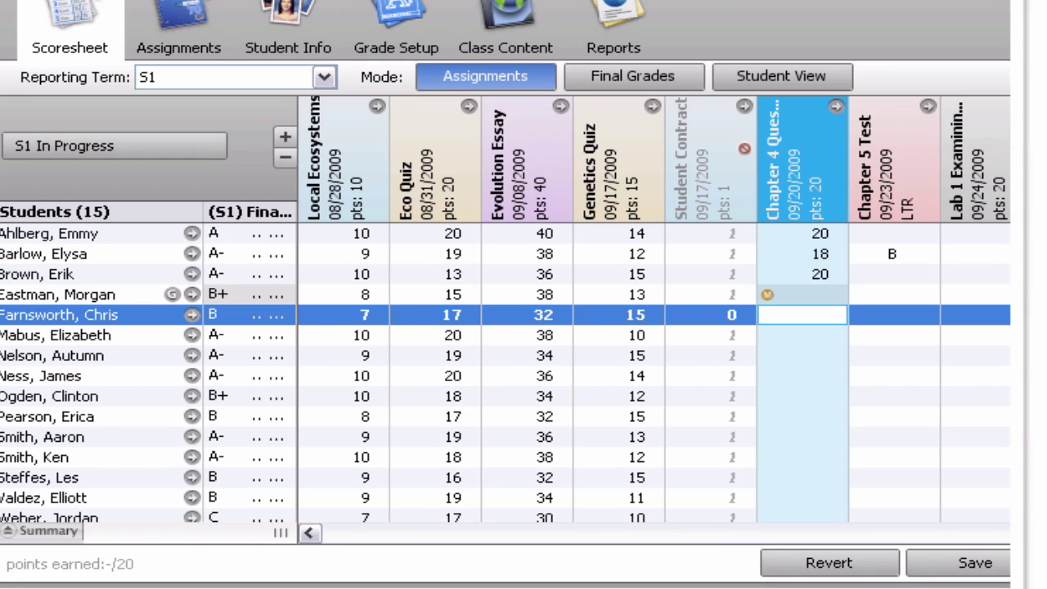
{"action": "right_click", "coordinate": [814, 320]}
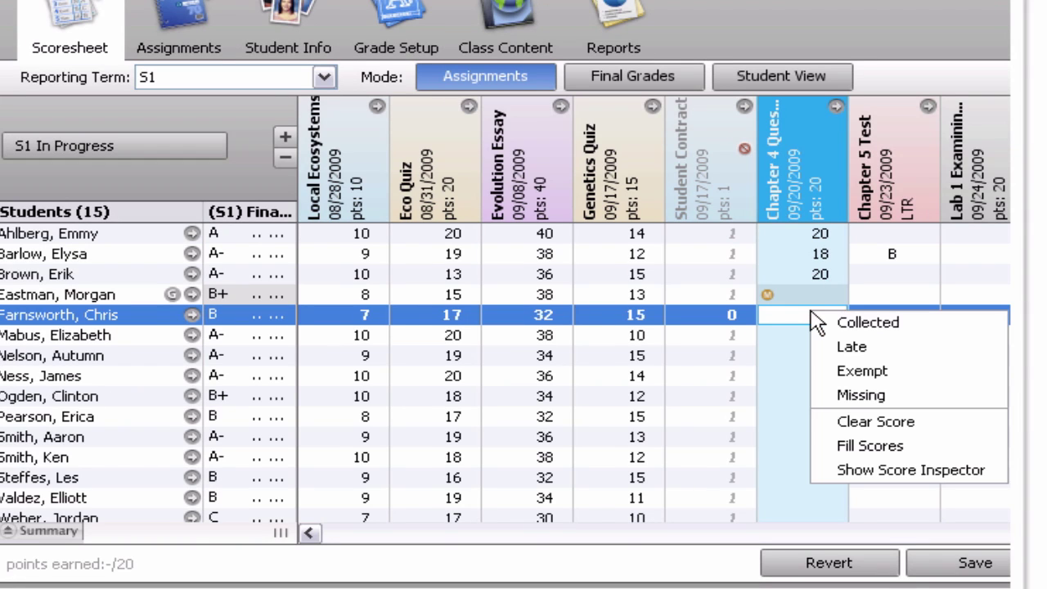
{"action": "left_click", "coordinate": [883, 327]}
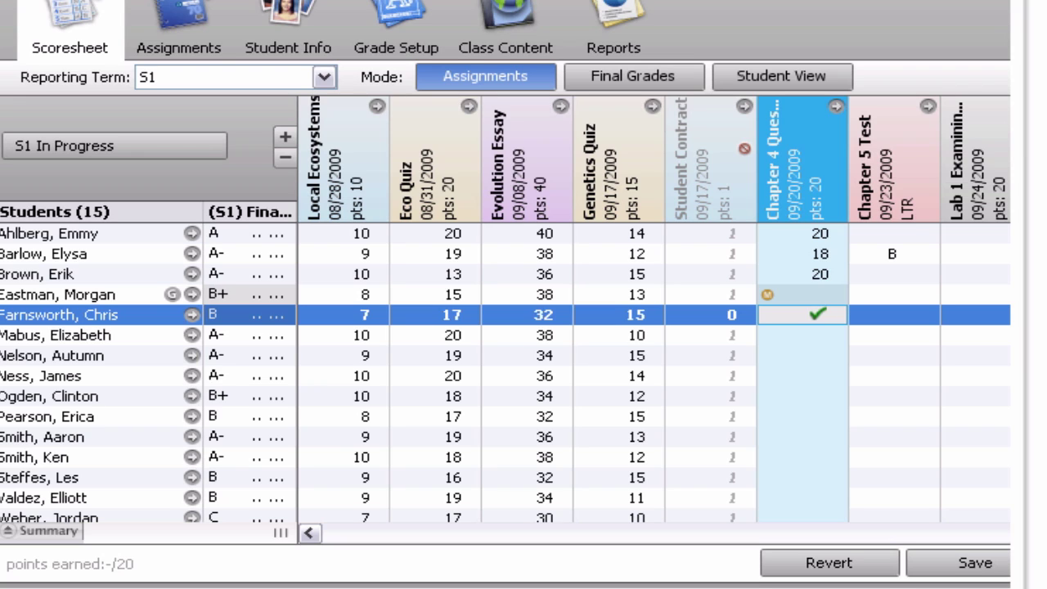
- Try to enter a score of 17 for the fifth student's collected Chapter 4 assignment
{"action": "left_click", "coordinate": [783, 319]}
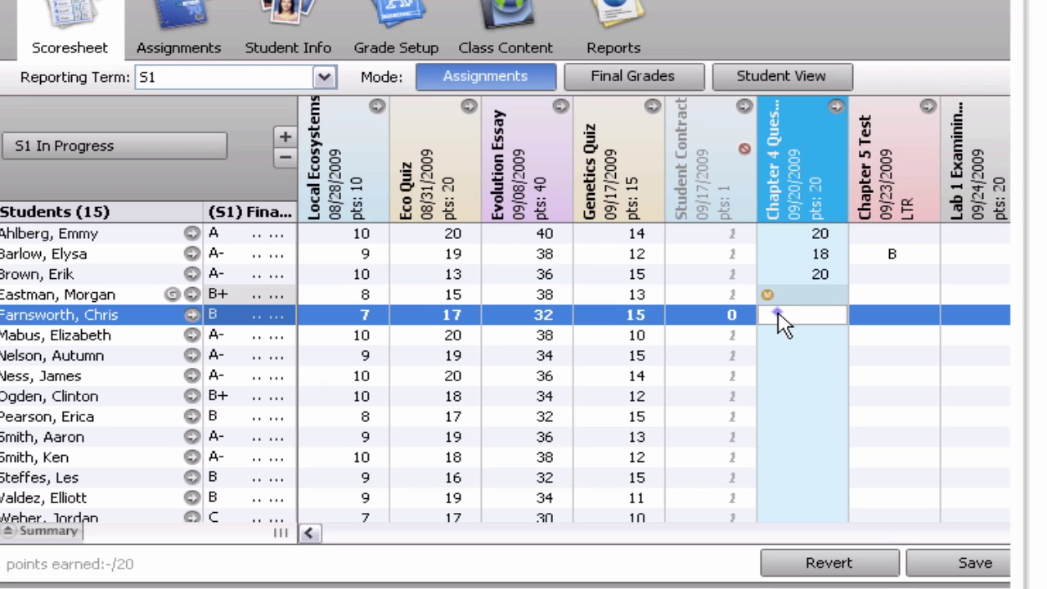
{"action": "type", "text": "17"}
{"action": "key", "text": "Return"}
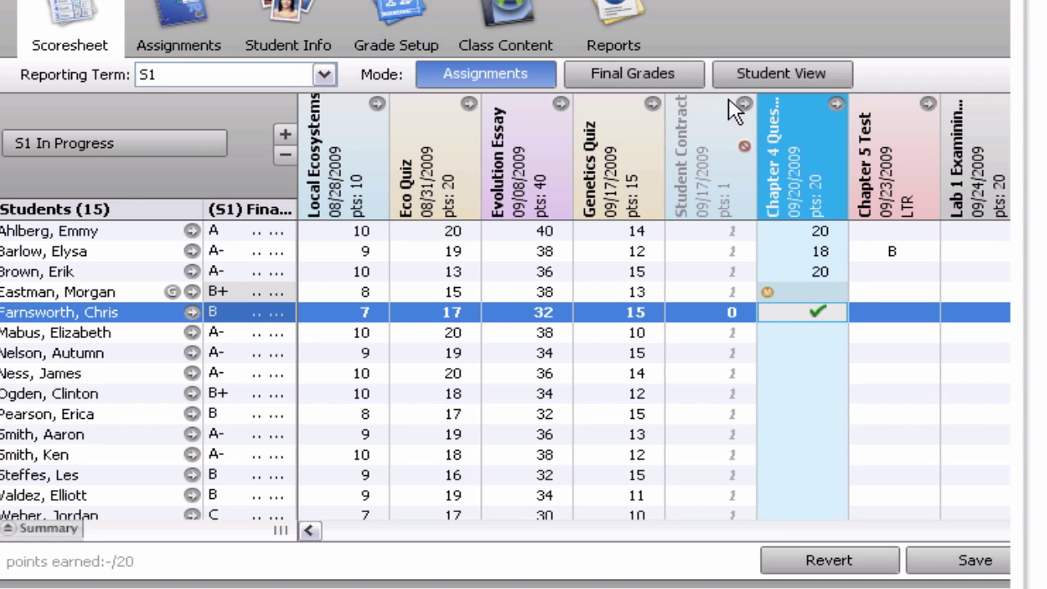
- Set the fourth student's Chapter 4 assignment score to 16 and mark that score as Exempt
{"action": "left_click", "coordinate": [806, 291]}
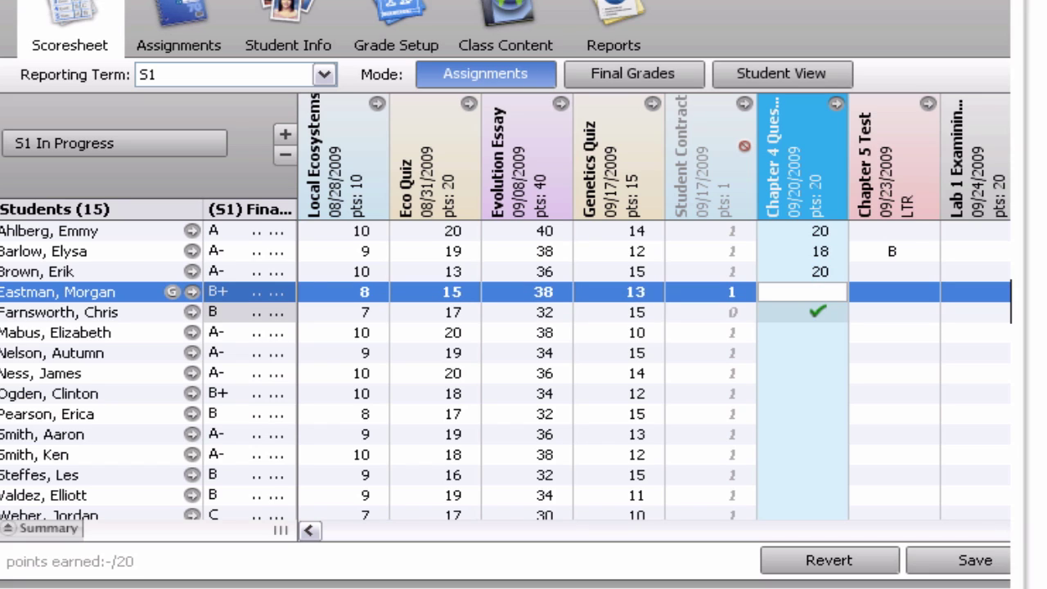
{"action": "type", "text": "16"}
{"action": "key", "text": "Return"}
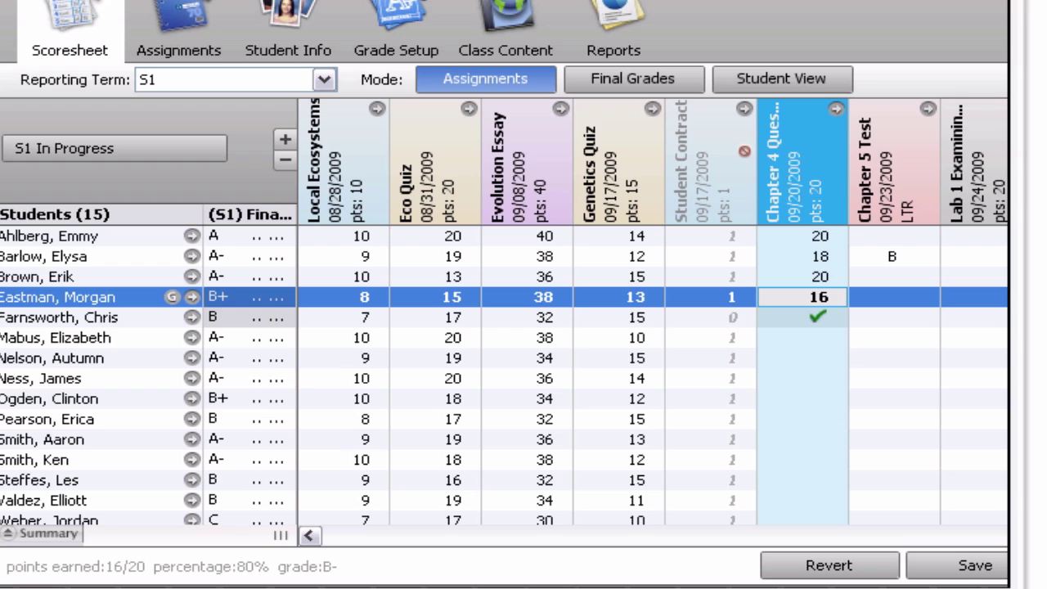
{"action": "right_click", "coordinate": [836, 297]}
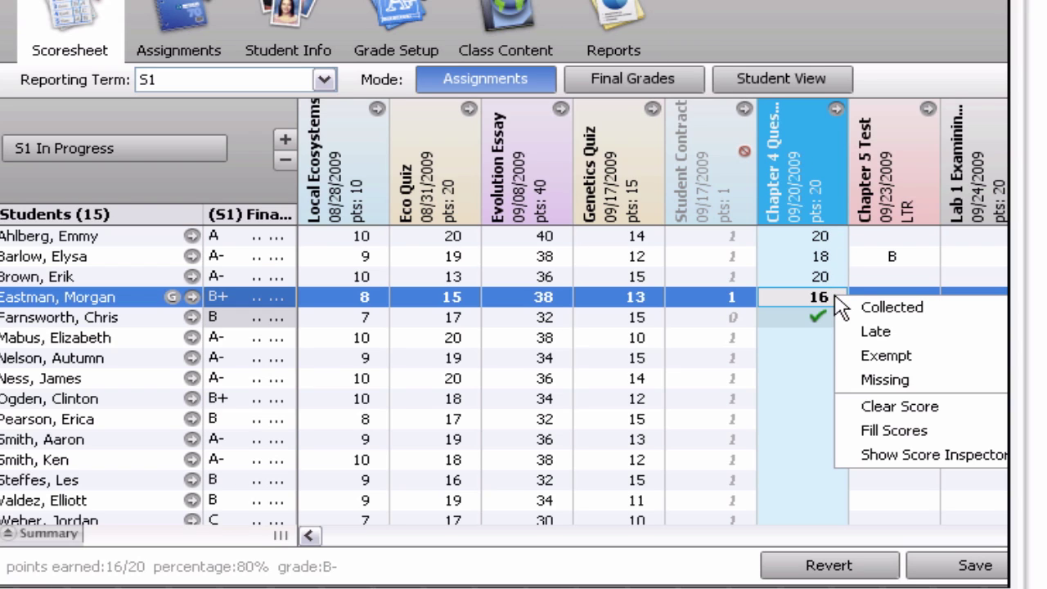
{"action": "left_click", "coordinate": [898, 362]}
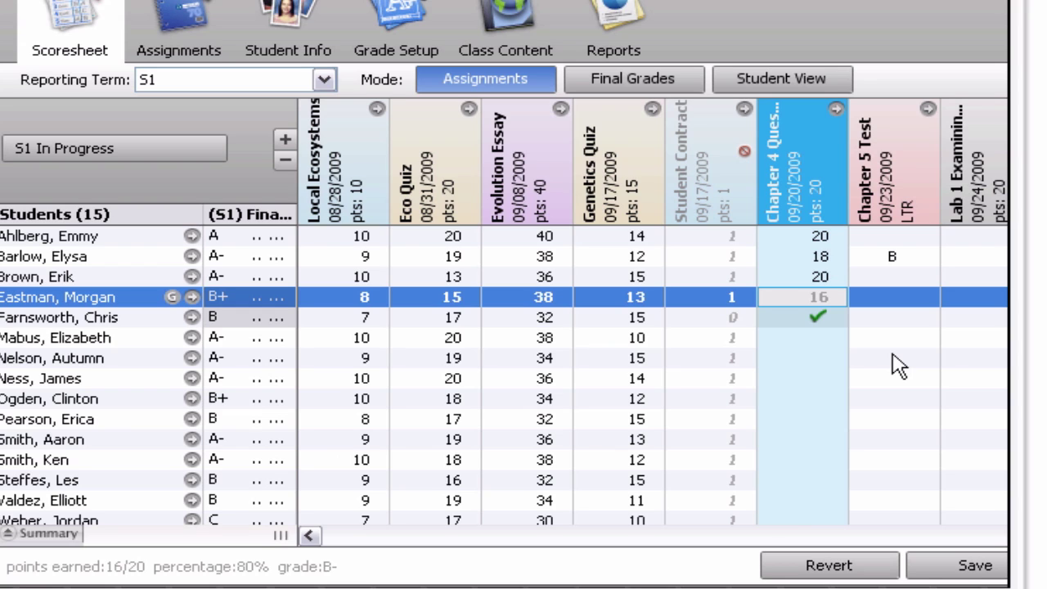
- Mark the sixth student's unscored Chapter 4 assignment as Exempt
{"action": "left_click", "coordinate": [822, 337]}
{"action": "right_click", "coordinate": [818, 335]}
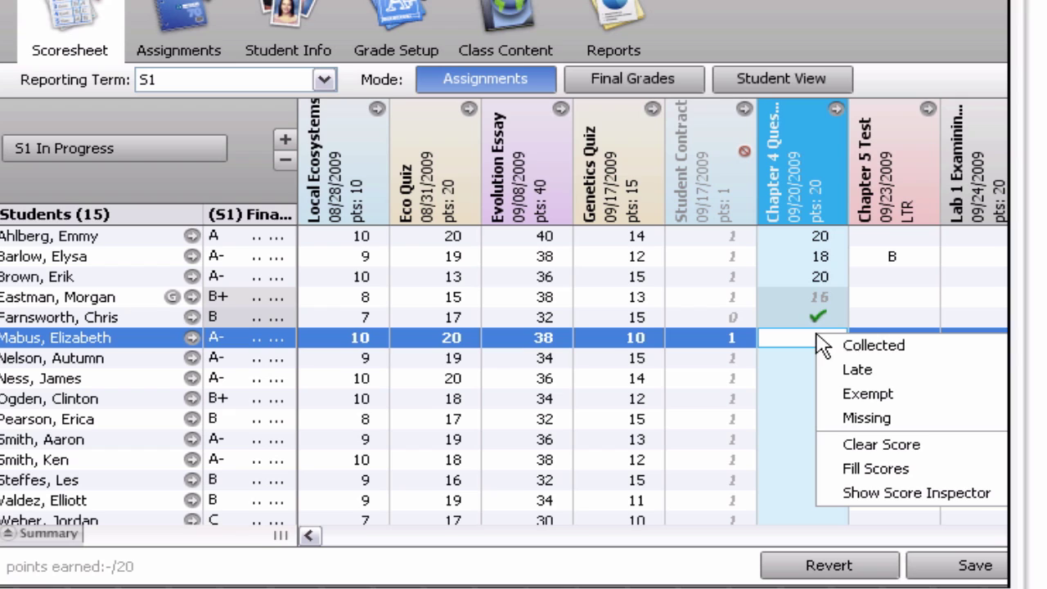
{"action": "left_click", "coordinate": [871, 394]}
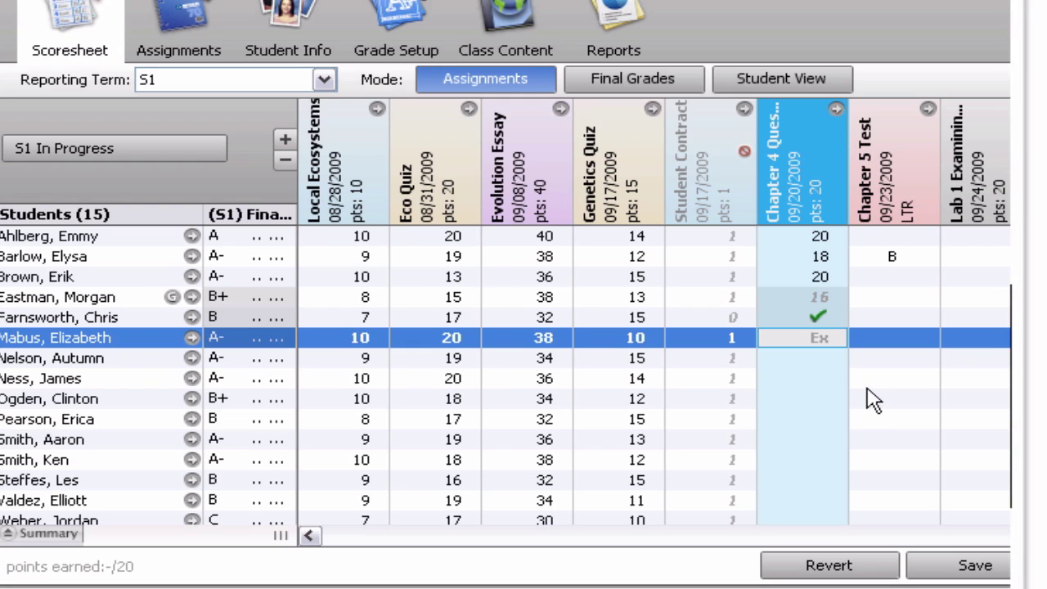
{"action": "key", "text": "Return"}
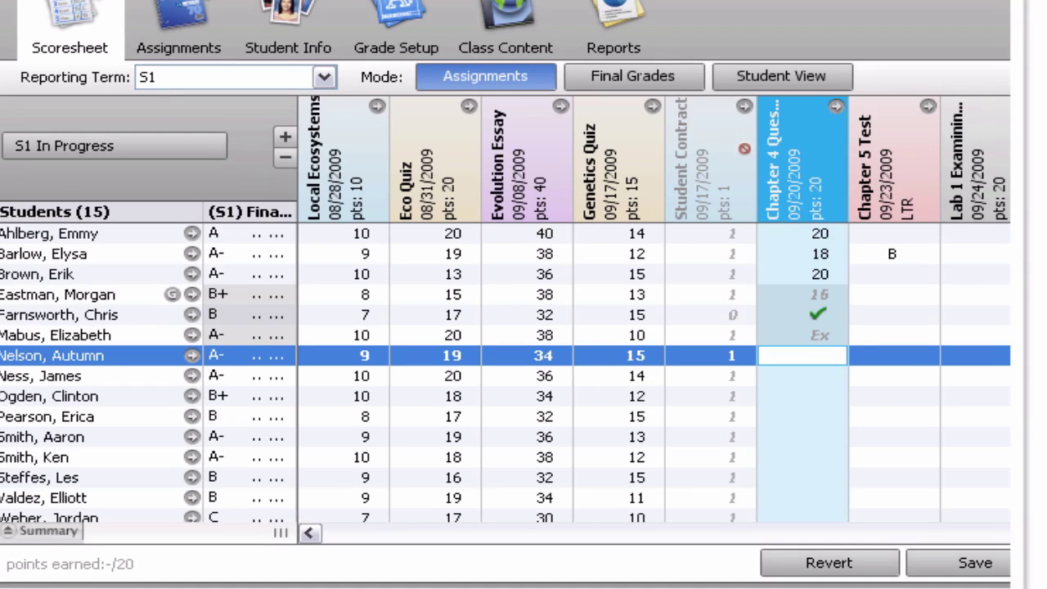
- Enter a score of 19 for the seventh student's Chapter 4 assignment and mark it as Late
{"action": "type", "text": "19"}
{"action": "right_click", "coordinate": [832, 362]}
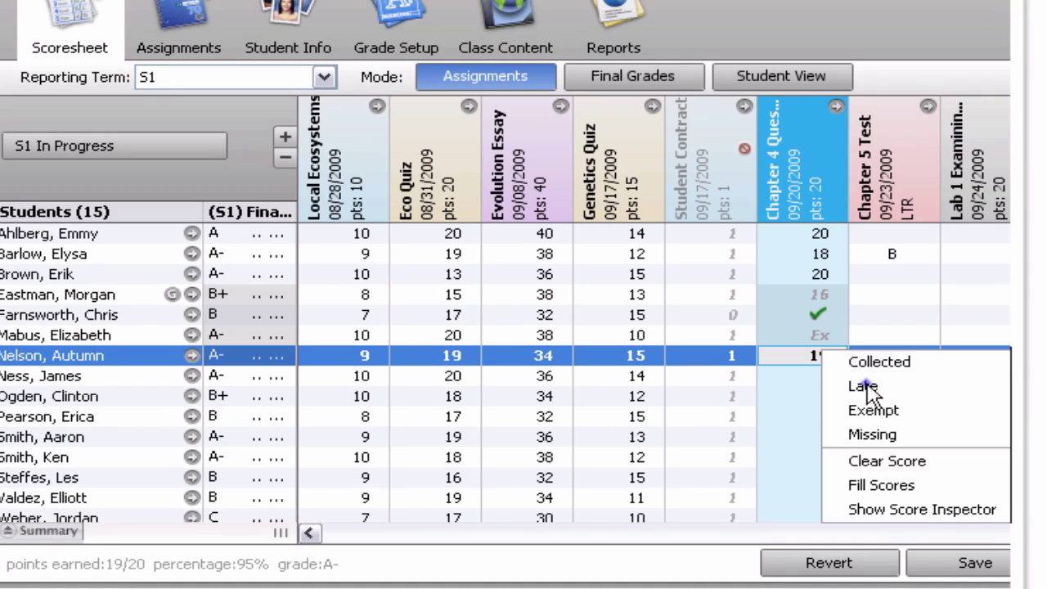
{"action": "left_click", "coordinate": [863, 386]}
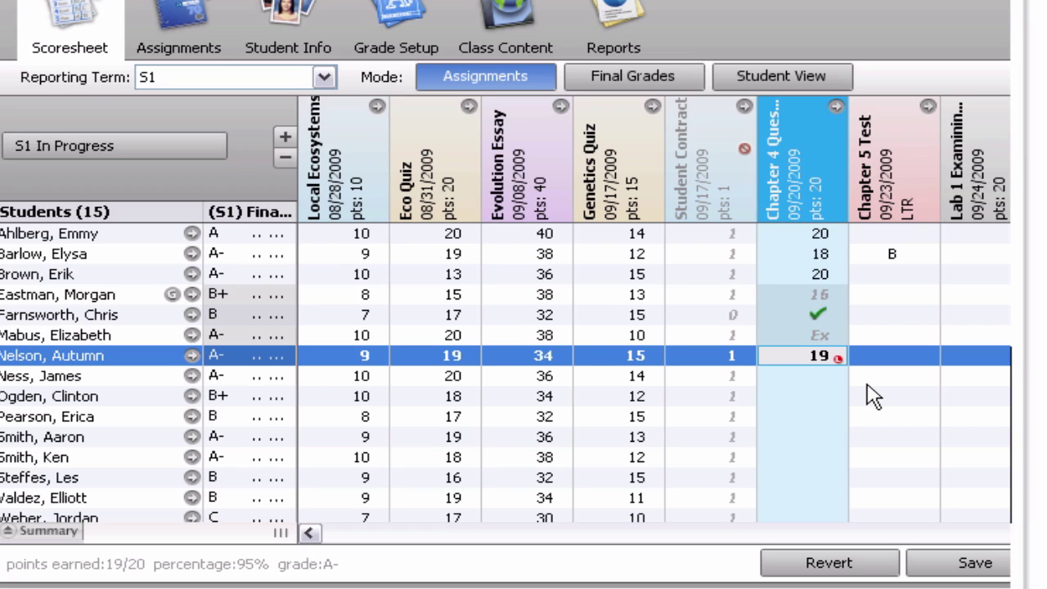